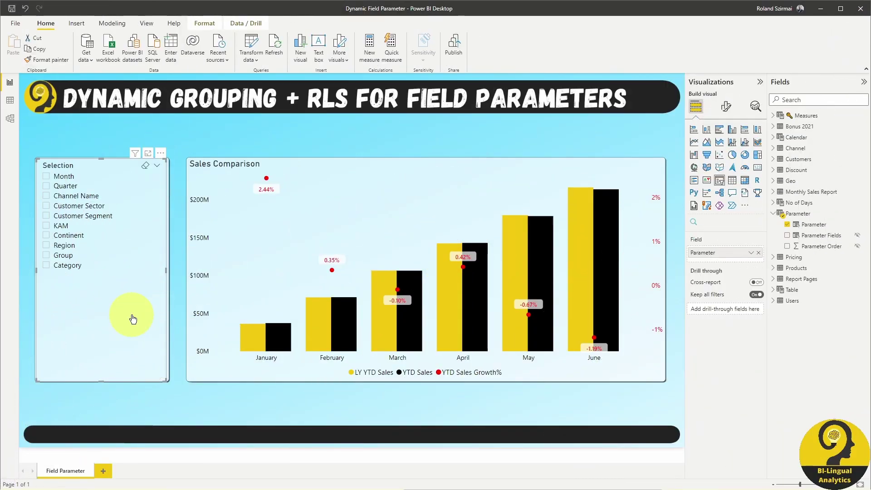
# Show the Parameter table's ten rows and its DAX definition in Data view.
pyautogui.click(799, 214)
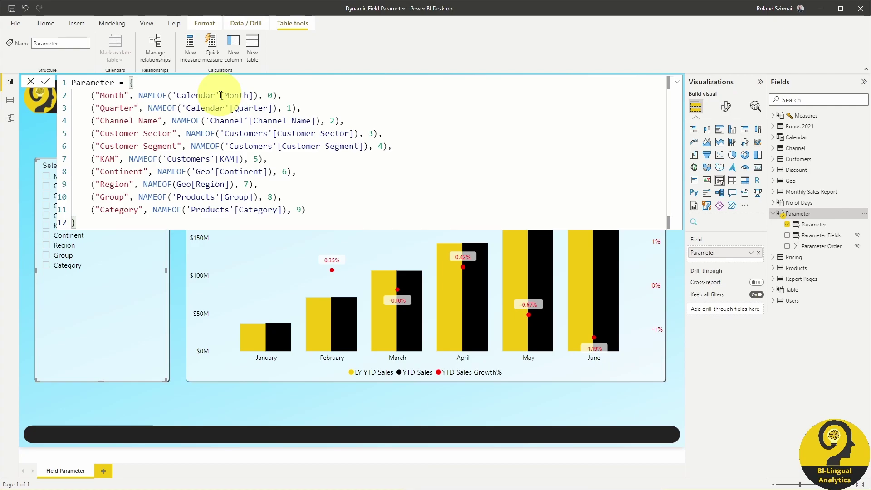
pyautogui.click(10, 100)
pyautogui.click(819, 214)
pyautogui.keyDown('ctrl'); pyautogui.scroll(4, 277, 109); pyautogui.keyUp('ctrl')
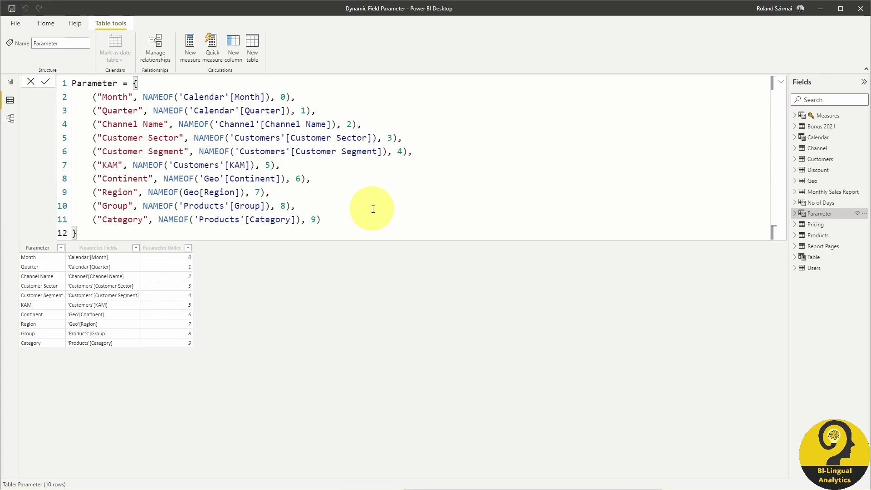
# Try adding , "Other" after the Month row's 0, then remove it again.
pyautogui.click(286, 97)
pyautogui.write(', "Other"')
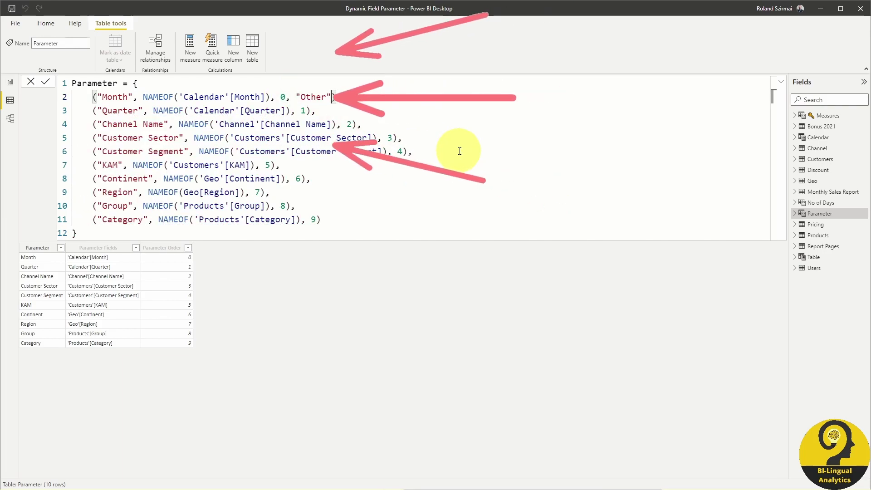
pyautogui.press('BackSpace')
pyautogui.press('BackSpace')
pyautogui.press('BackSpace')
pyautogui.press('BackSpace')
pyautogui.press('BackSpace')
pyautogui.press('BackSpace')
pyautogui.press('BackSpace')
pyautogui.press('BackSpace')
pyautogui.press('BackSpace')
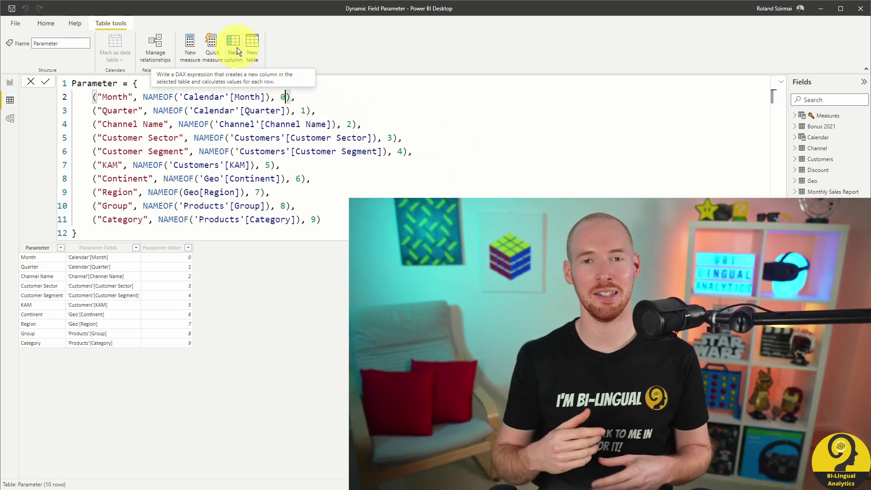
# Add a new calculated column to the Parameter table and replace its default formula text.
pyautogui.click(236, 47)
pyautogui.hotkey('ctrl', 'a')
pyautogui.scroll(1, 243, 83)
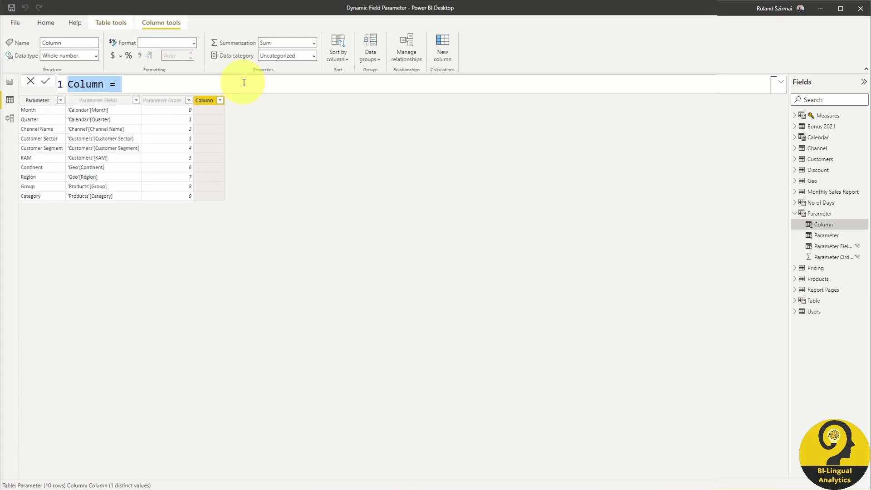
pyautogui.write('Dynamic Group')
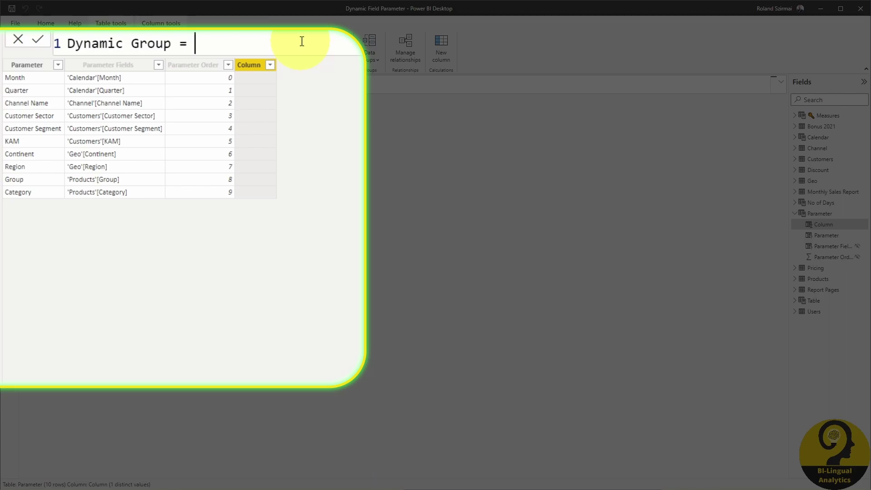
# Begin the Dynamic Group formula with LEFT(Parameter[Parameter Fields], SEARCH(.
pyautogui.hotkey('shift', 'Return')
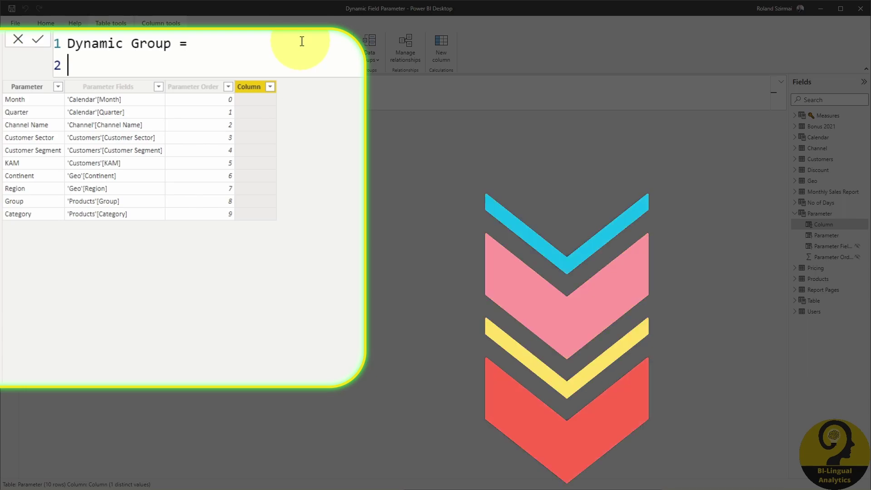
pyautogui.write('LEFT')
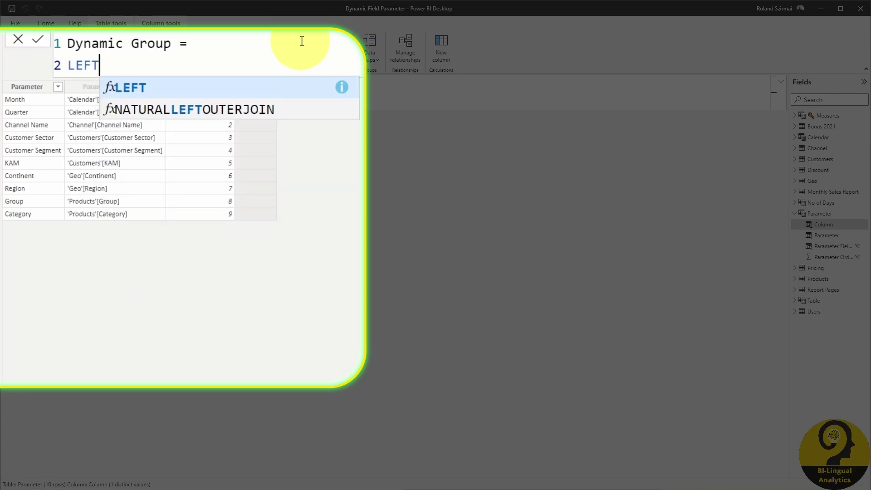
pyautogui.write('(')
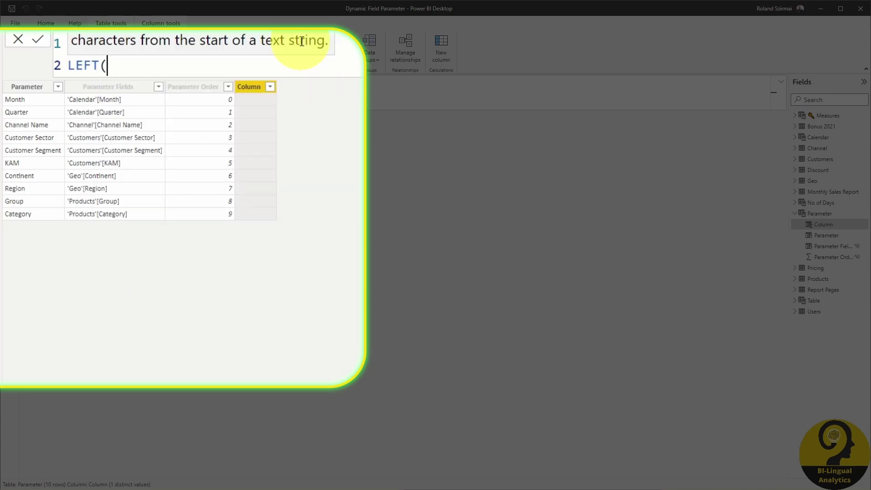
pyautogui.hotkey('shift', 'Return')
pyautogui.write('param')
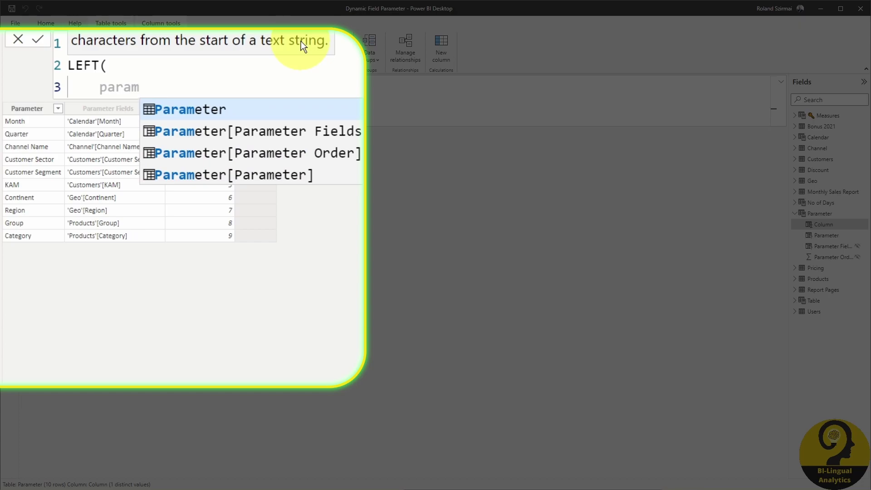
pyautogui.press('Down')
pyautogui.press('Tab')
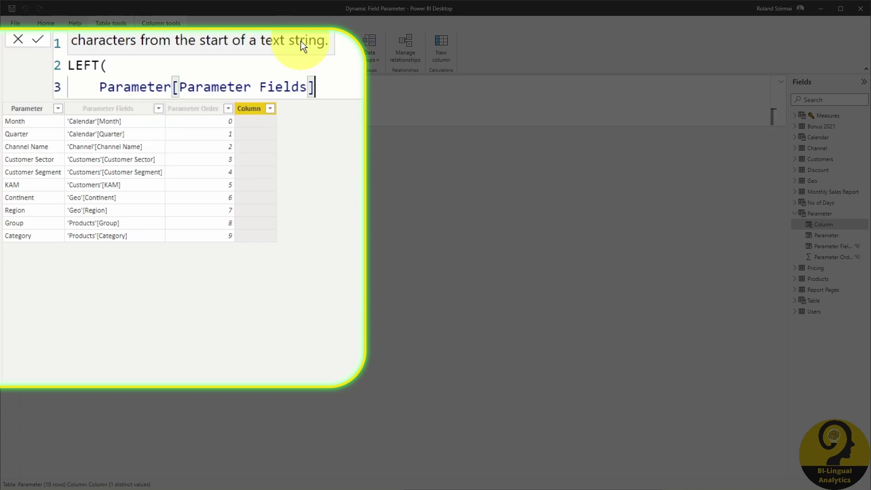
pyautogui.write(',')
pyautogui.hotkey('shift', 'Return')
pyautogui.write('sea')
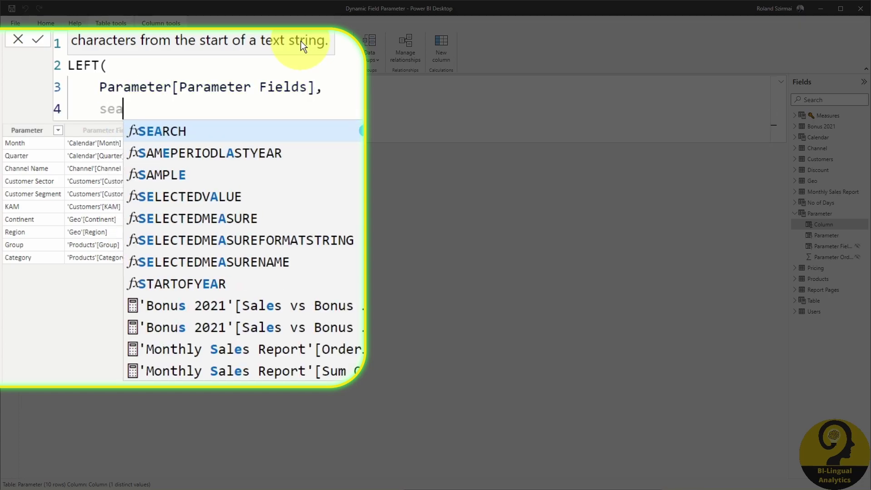
pyautogui.press('Tab')
# Finish with SEARCH("'", Parameter[Parameter Fields], 2), close both calls and commit the column.
pyautogui.hotkey('shift', 'Return')
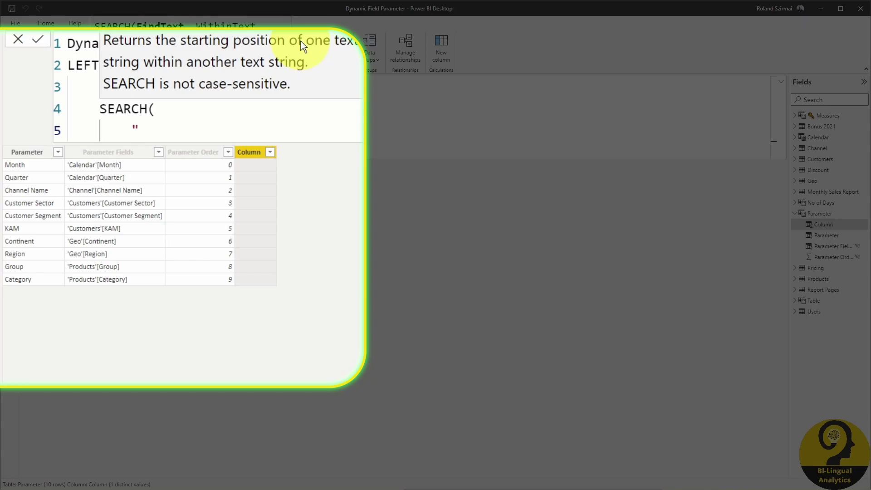
pyautogui.write('"\'",')
pyautogui.hotkey('shift', 'Return')
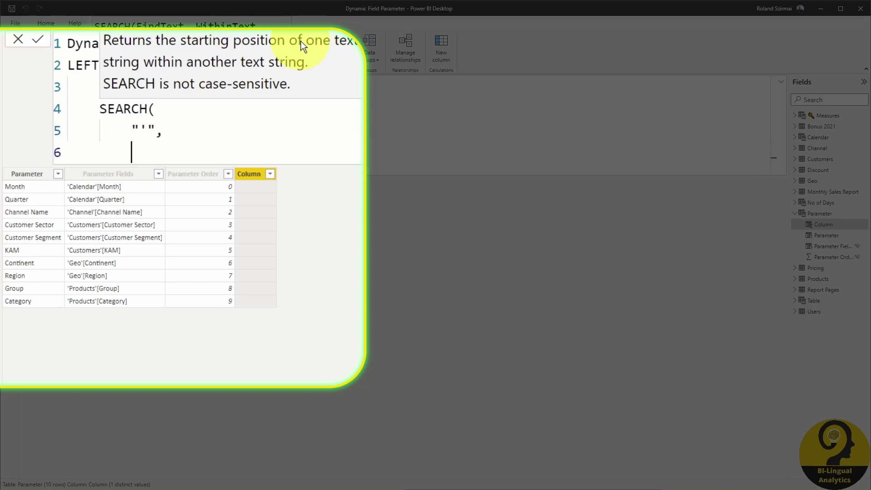
pyautogui.write('paramet')
pyautogui.press('Down')
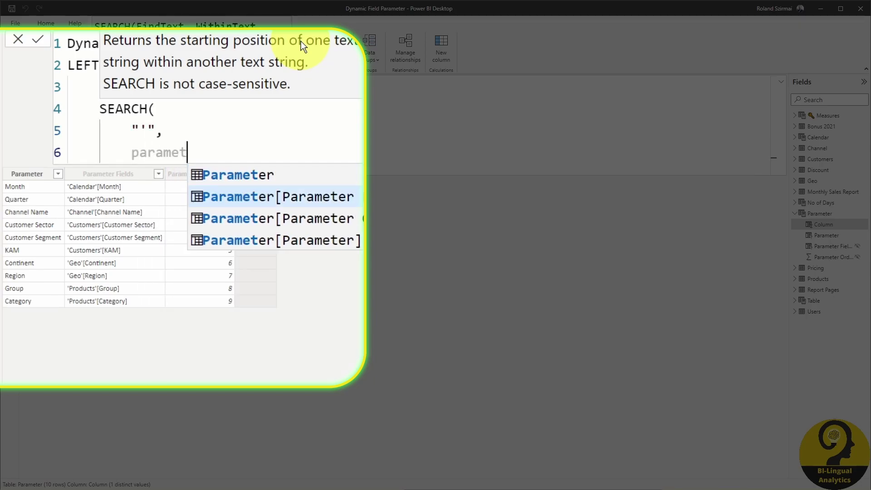
pyautogui.press('Tab')
pyautogui.write(',')
pyautogui.hotkey('shift', 'Return')
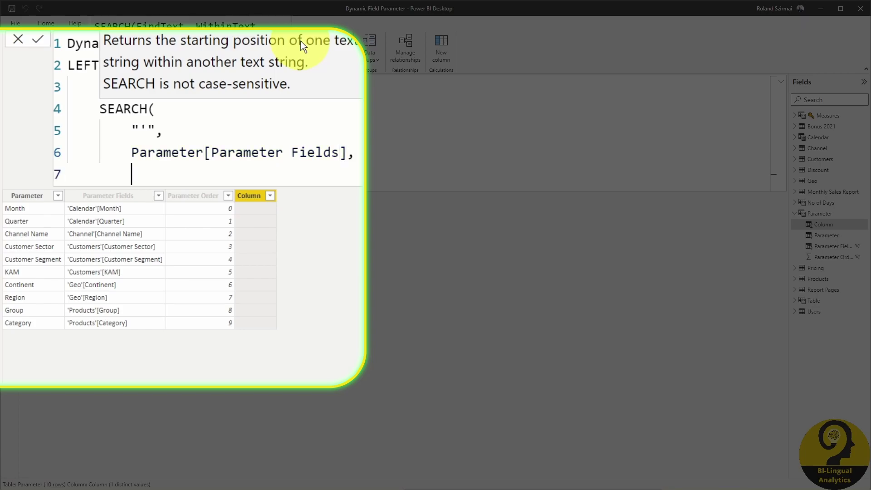
pyautogui.write('2')
pyautogui.hotkey('shift', 'Return')
pyautogui.write(')')
pyautogui.hotkey('shift', 'Return')
pyautogui.write(')')
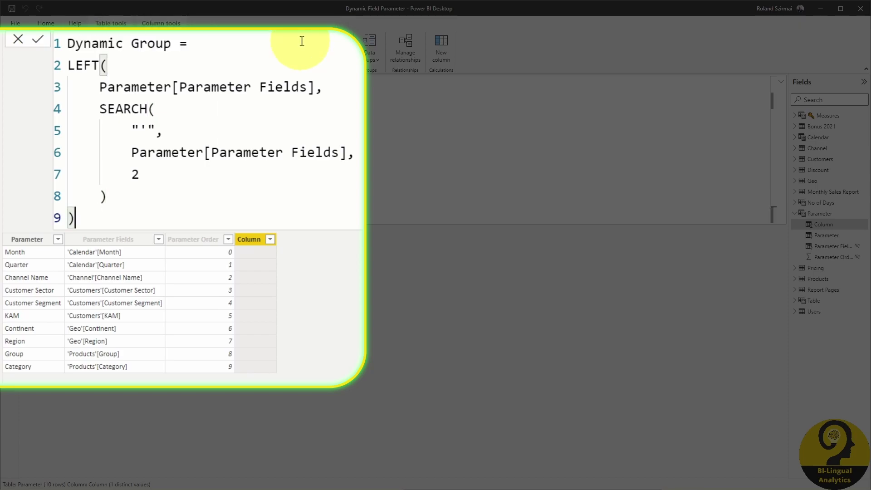
pyautogui.press('Return')
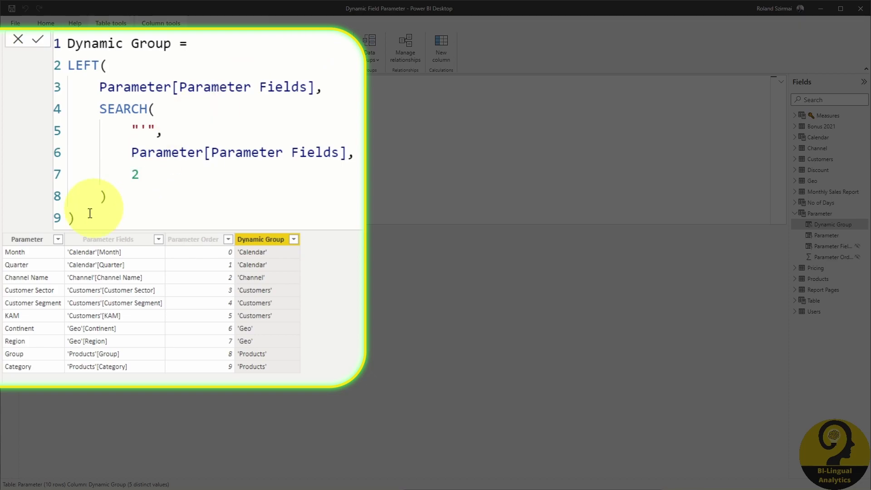
pyautogui.moveTo(75, 218); pyautogui.dragTo(64, 64)
# Wrap the Dynamic Group formula in SUBSTITUTE(..., "'", "") to strip the quote marks.
pyautogui.press('Tab')
pyautogui.click(150, 86)
pyautogui.press('Up')
pyautogui.press('Up')
pyautogui.press('End')
pyautogui.hotkey('shift', 'Return')
pyautogui.write('SUBSTITUTE(')
pyautogui.hotkey('shift', 'Return')
pyautogui.write('"\'",')
pyautogui.hotkey('shift', 'Return')
pyautogui.write('""')
pyautogui.hotkey('shift', 'Return')
pyautogui.write(')')
pyautogui.press('Return')
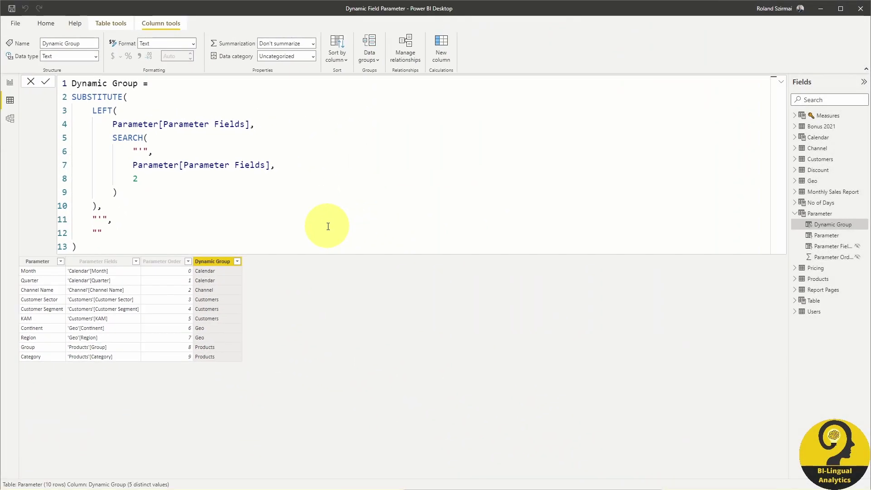
# In Report view, add Dynamic Group to the Selection slicer above the parameter fields.
pyautogui.click(10, 82)
pyautogui.moveTo(821, 224); pyautogui.dragTo(42, 184)
pyautogui.click(220, 131)
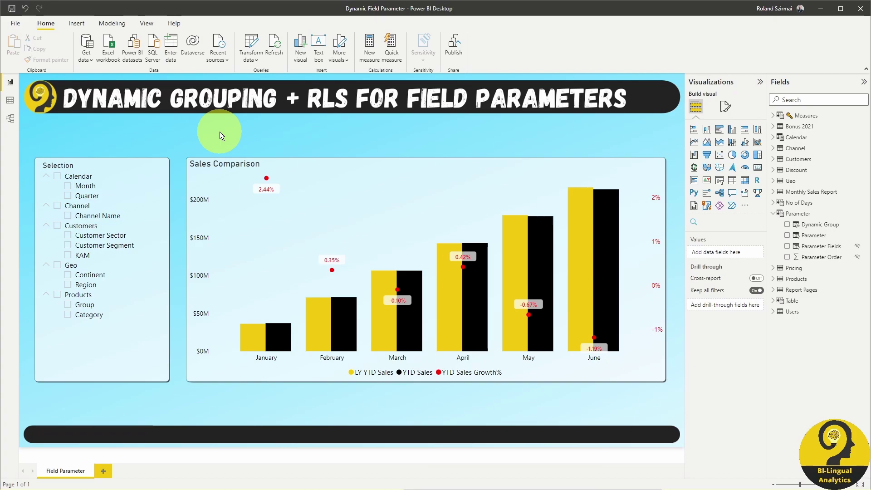
pyautogui.click(813, 235)
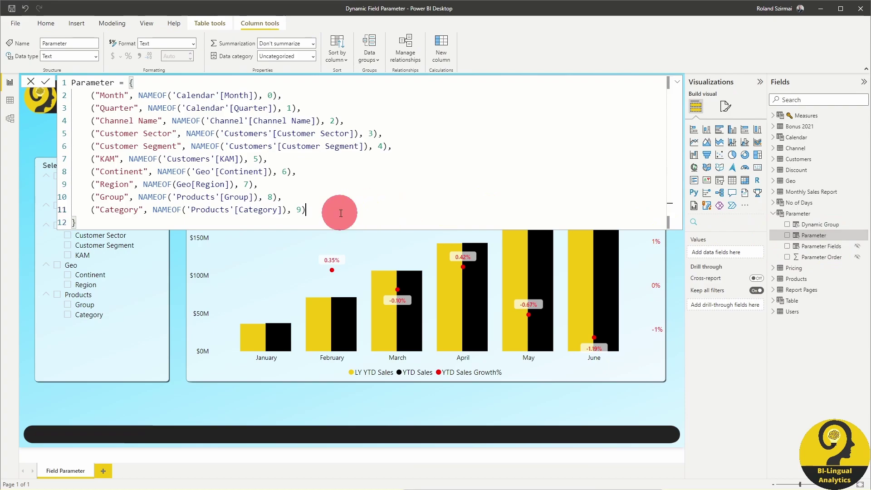
# Add the entry ("Brand", NAMEOF('Products'[Brand]), 10) to the field parameter by duplicating Category.
pyautogui.click(371, 211)
pyautogui.press('Return')
pyautogui.write('("Category", NAMEOF(\'Products\'[Category]), 9)')
pyautogui.write('10')
pyautogui.doubleClick(119, 222)
pyautogui.write('Brand')
pyautogui.doubleClick(257, 222)
pyautogui.write('Brand')
pyautogui.press('Return')
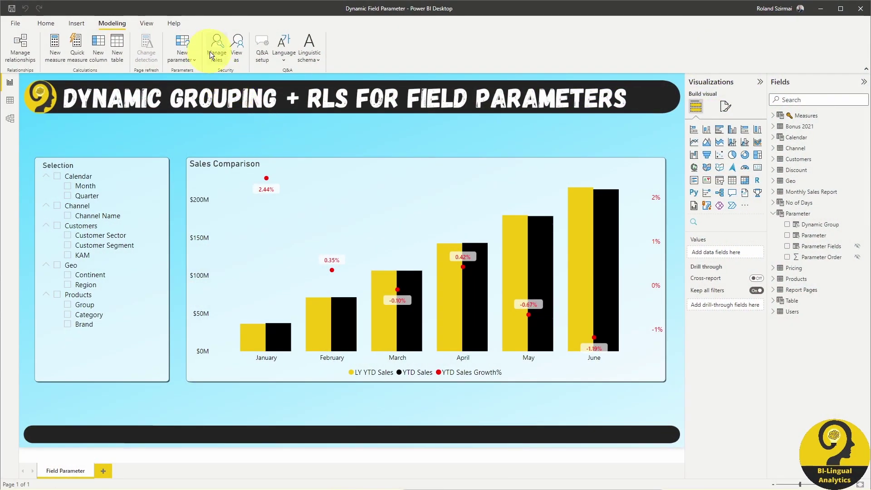
pyautogui.click(210, 50)
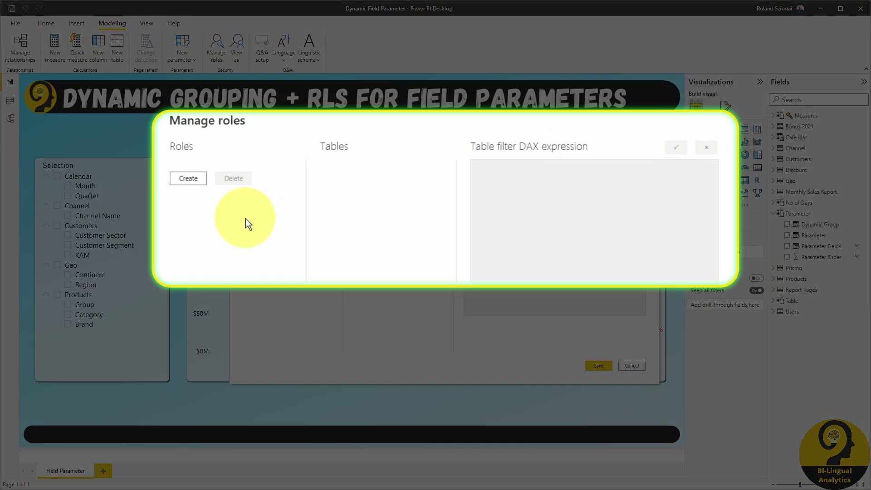
# Create role 1_Marketing filtering the Parameter table to Dynamic Group Products.
pyautogui.click(257, 184)
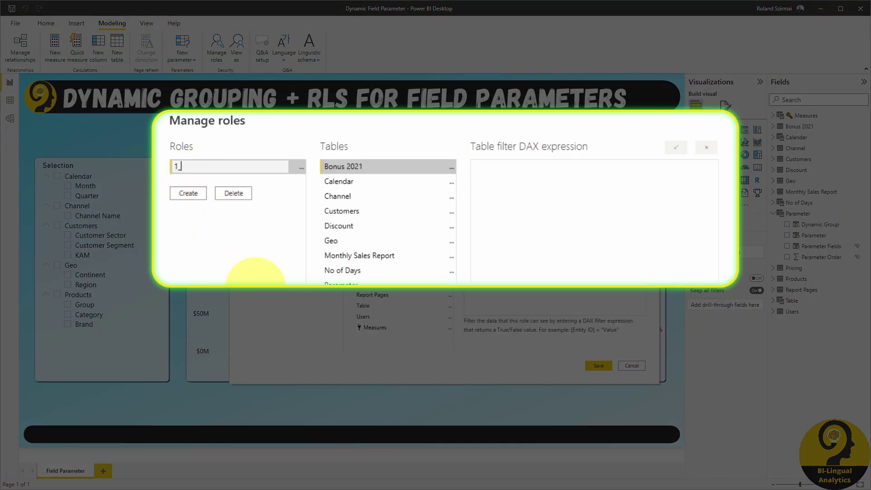
pyautogui.click(451, 282)
pyautogui.click(600, 314)
pyautogui.doubleClick(564, 171)
pyautogui.press('End')
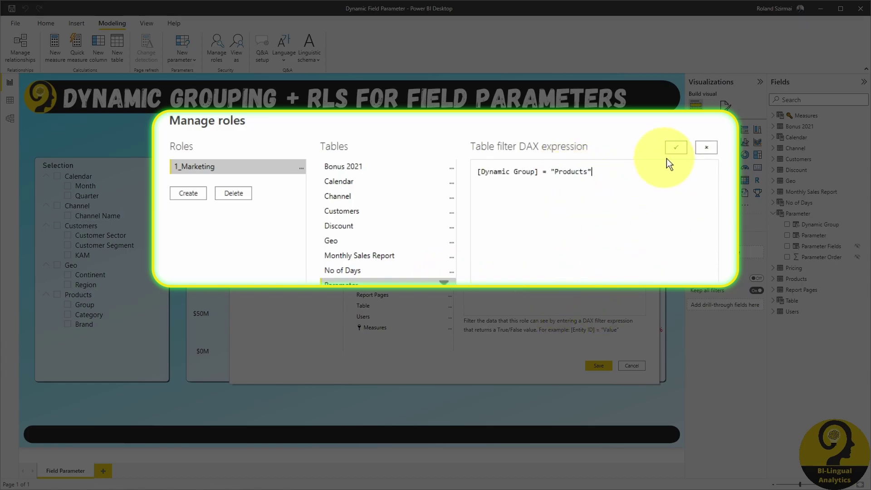
# Create role 2_Sales filtering the Parameter table's Dynamic Group to Customers.
pyautogui.click(188, 193)
pyautogui.write('2_Sales')
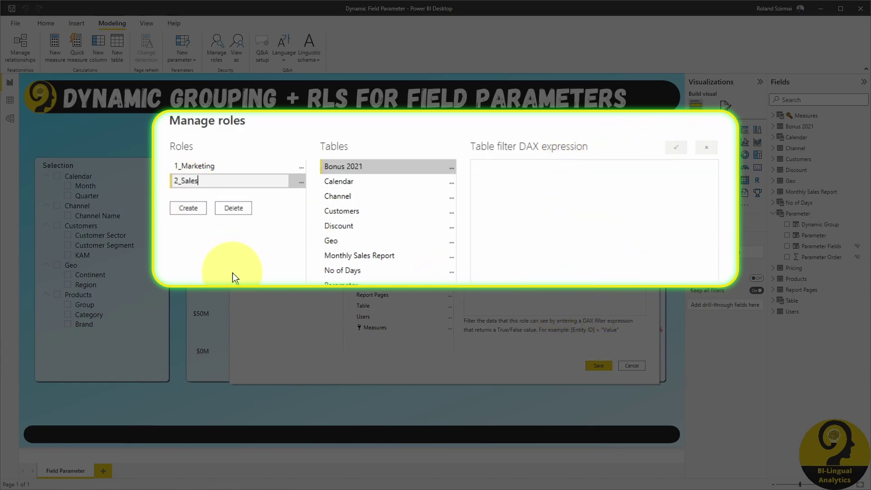
pyautogui.press('Return')
pyautogui.click(578, 210)
pyautogui.write('[Dynamic Group] = "Products"')
pyautogui.doubleClick(570, 171)
pyautogui.write('Customer')
pyautogui.click(675, 147)
# Create role 3_Other with a NOT Dynamic Group filter for remaining groups, then save.
pyautogui.click(190, 209)
pyautogui.write('3')
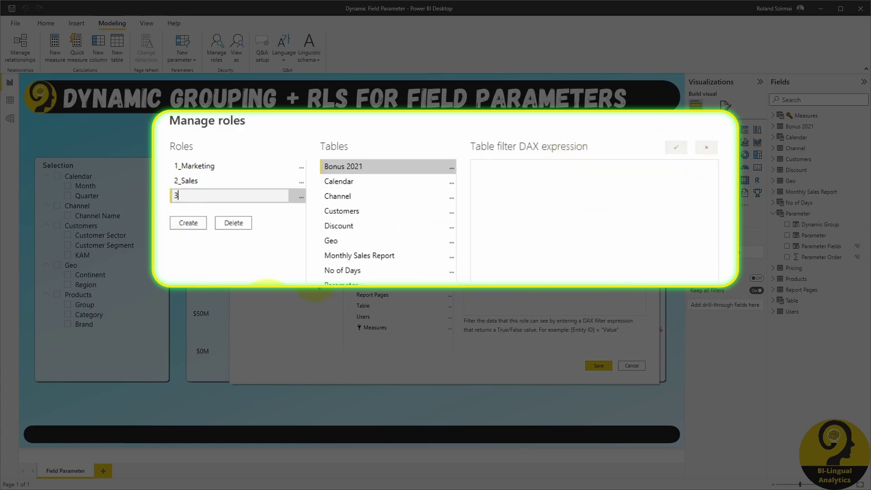
pyautogui.click(408, 282)
pyautogui.click(607, 268)
pyautogui.write('[Dynamic Group] = "Products"')
pyautogui.moveTo(592, 172); pyautogui.dragTo(539, 172)
pyautogui.press('BackSpace')
pyautogui.press('Home')
pyautogui.write('NOT')
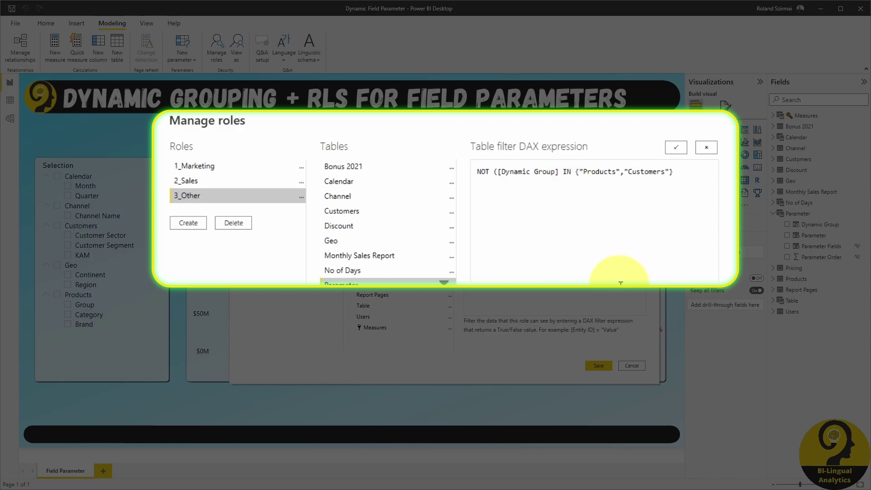
pyautogui.click(675, 150)
pyautogui.write(')')
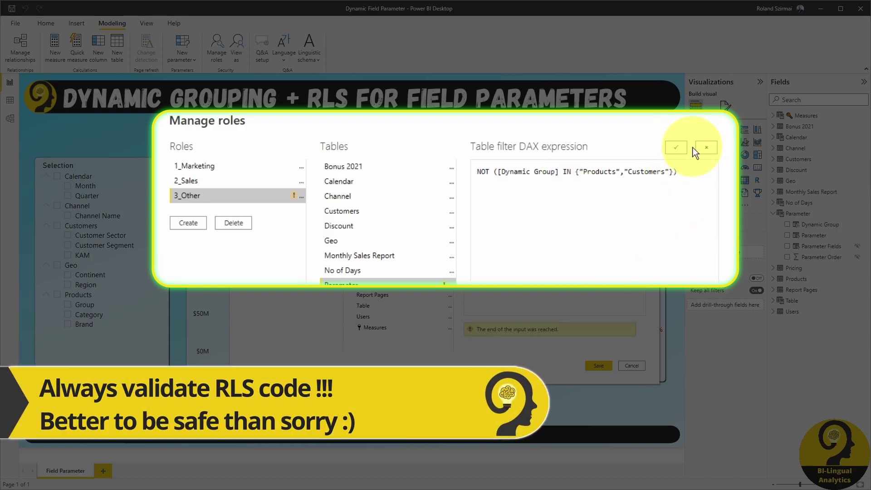
pyautogui.click(600, 365)
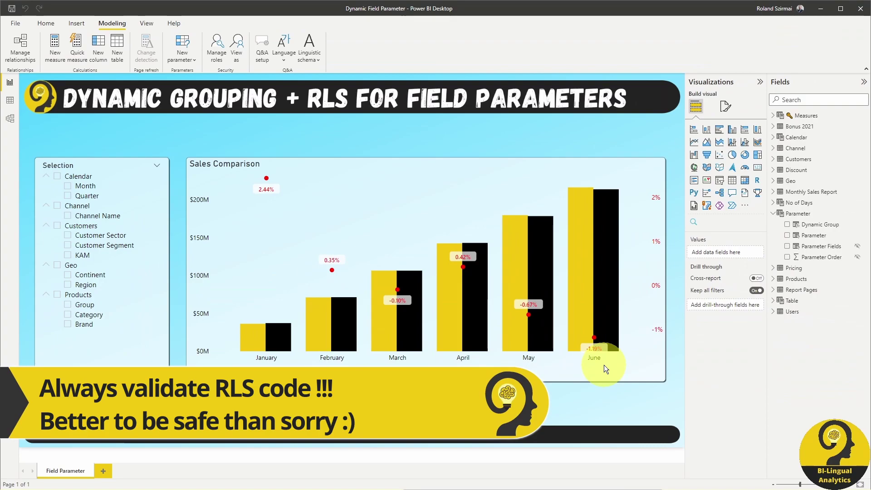
# Preview the report as the 1_Marketing role.
pyautogui.click(230, 43)
pyautogui.moveTo(772, 226); pyautogui.dragTo(274, 119)
pyautogui.click(245, 176)
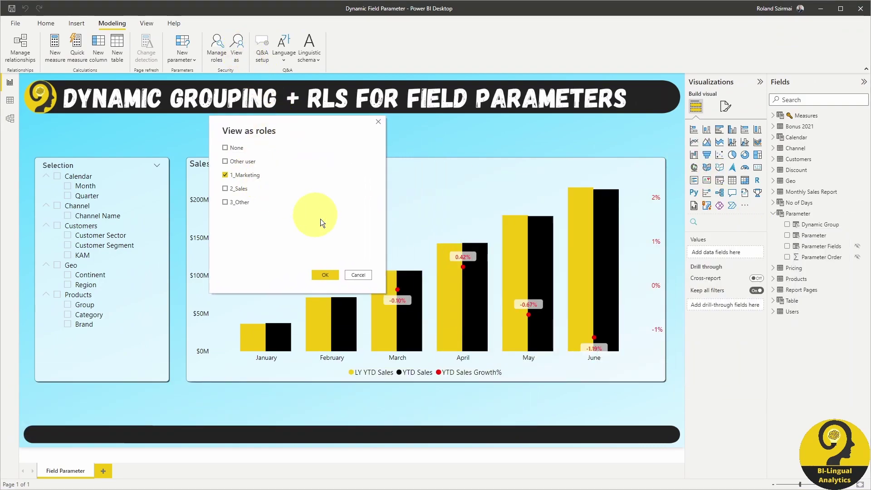
pyautogui.click(326, 274)
# Preview the report as the 2_Sales role.
pyautogui.click(229, 43)
pyautogui.moveTo(717, 277); pyautogui.dragTo(309, 196)
pyautogui.click(397, 306)
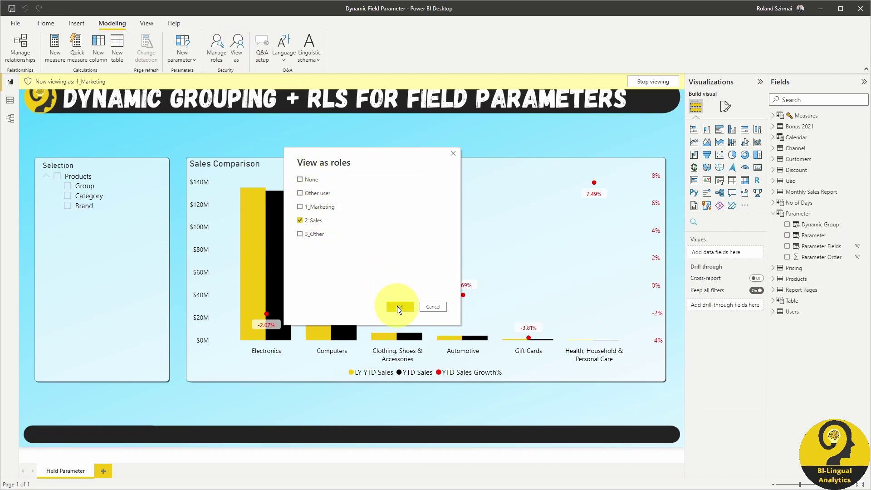
# Preview the report as 3_Other, leaving only Calendar, Channel and Geo fields.
pyautogui.click(237, 50)
pyautogui.moveTo(725, 240); pyautogui.dragTo(338, 174)
pyautogui.click(323, 247)
pyautogui.click(415, 320)
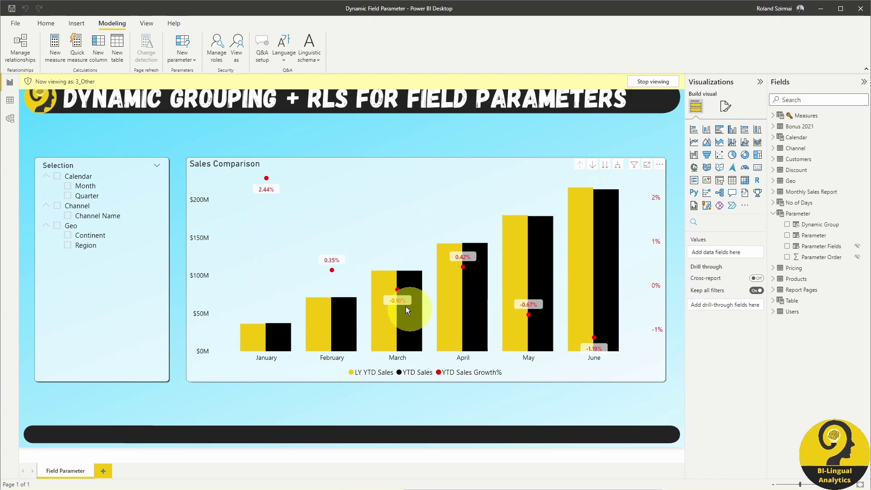